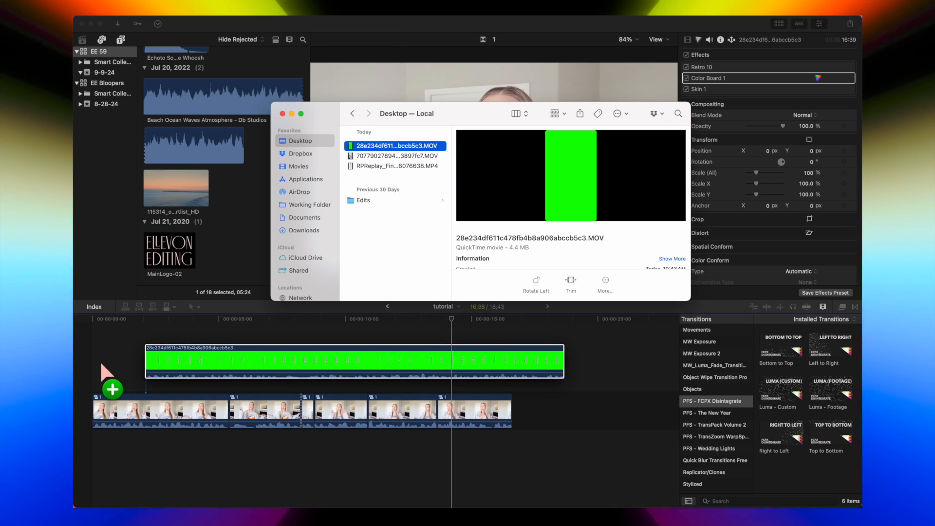
# Stack the green caption .MOV above the main clip and enlarge it to fill the frame
pyautogui.moveTo(108, 372); pyautogui.dragTo(93, 369)
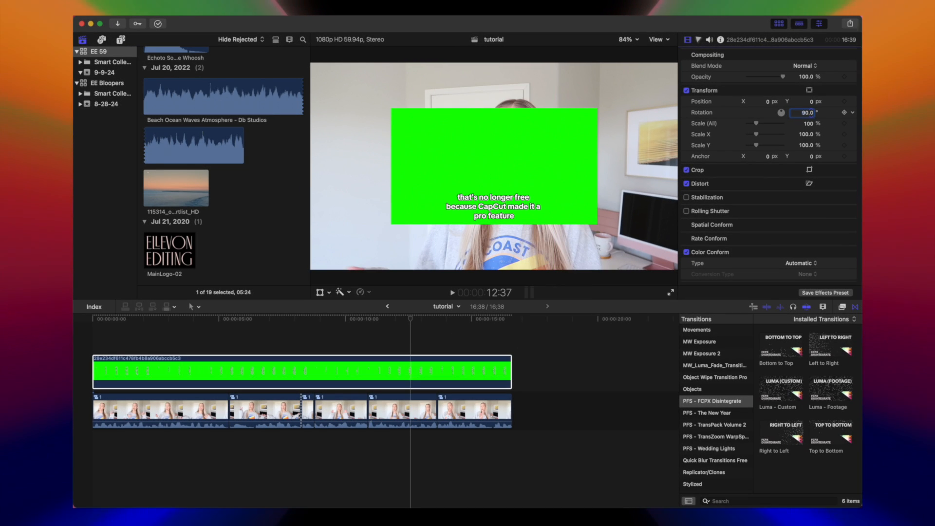
pyautogui.moveTo(757, 124); pyautogui.dragTo(762, 124)
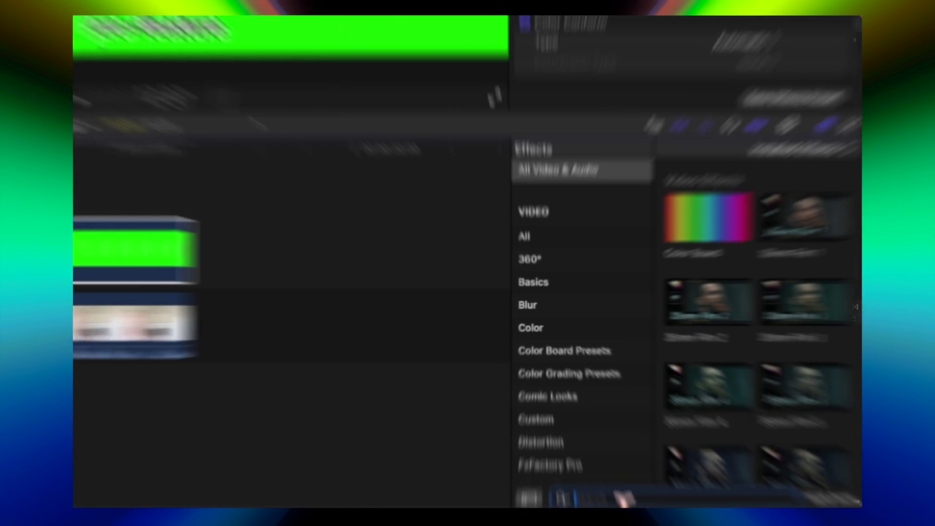
pyautogui.write('gre')
pyautogui.write('en')
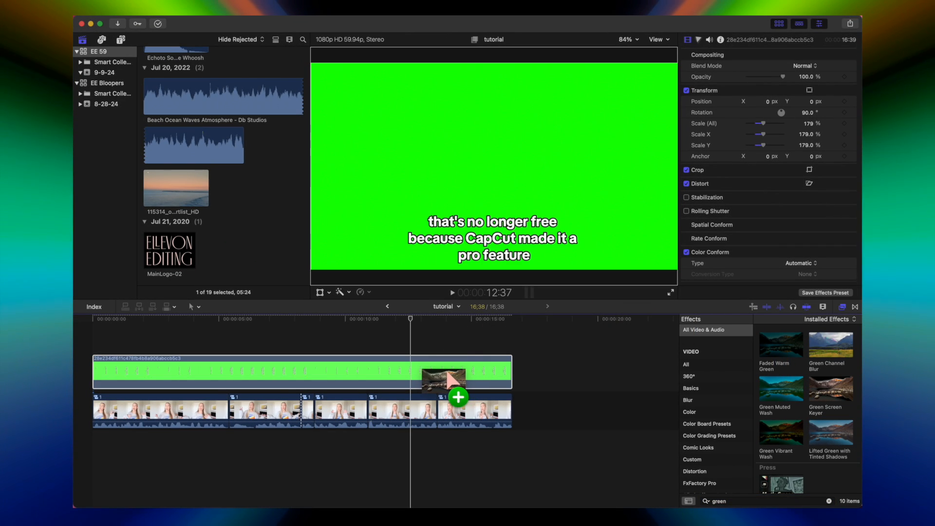
# Remove the captions' green background with Green Screen Keyer and add a Color Board correction toward pink
pyautogui.moveTo(444, 369); pyautogui.dragTo(444, 369)
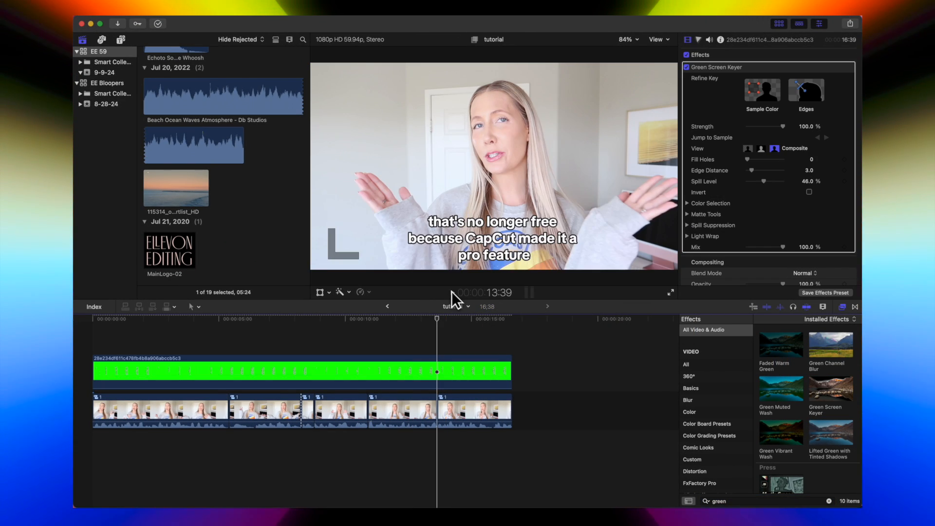
pyautogui.click(451, 291)
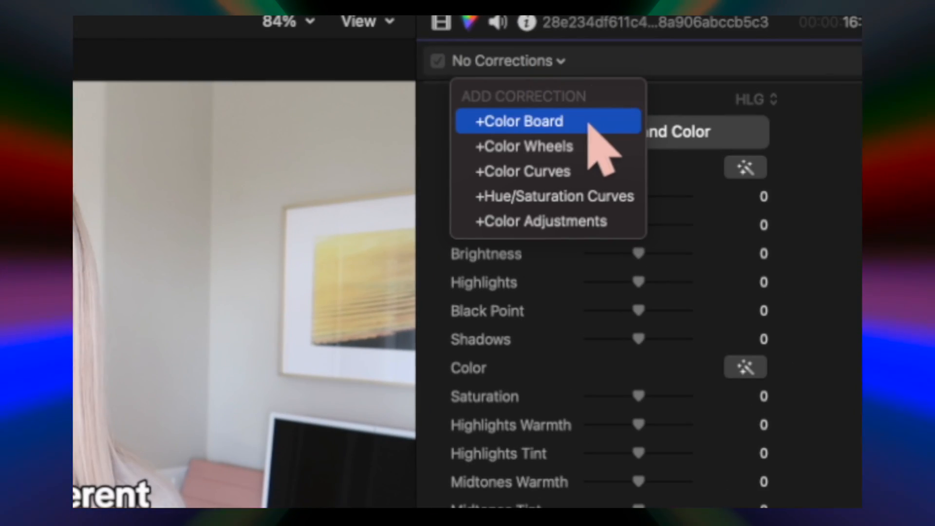
pyautogui.click(519, 122)
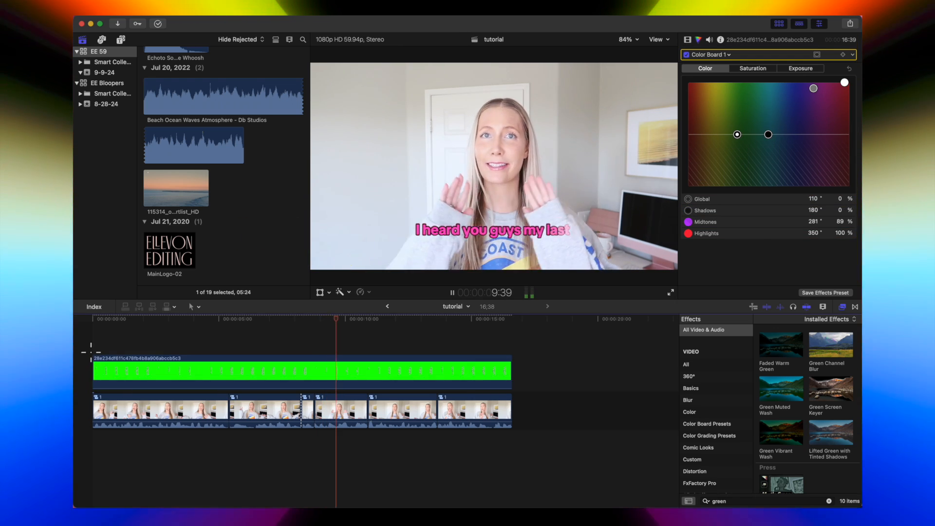
pyautogui.click(90, 350)
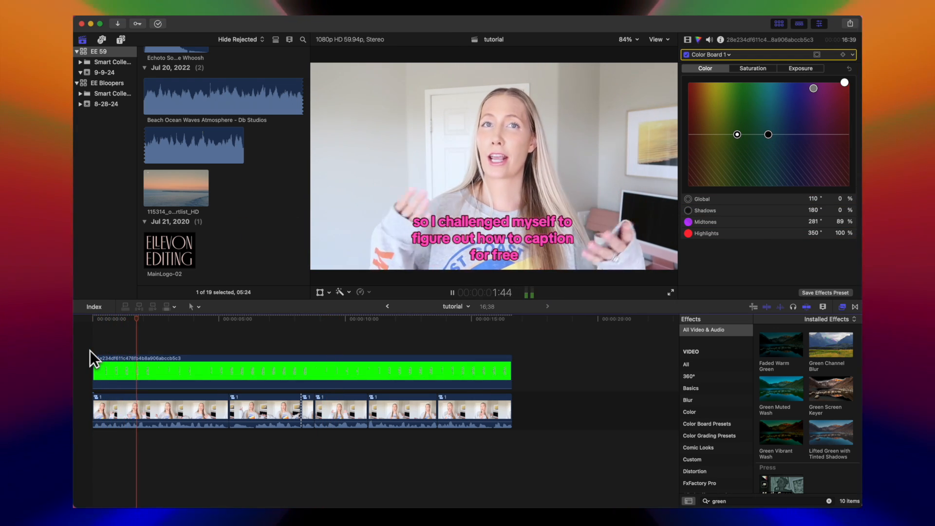